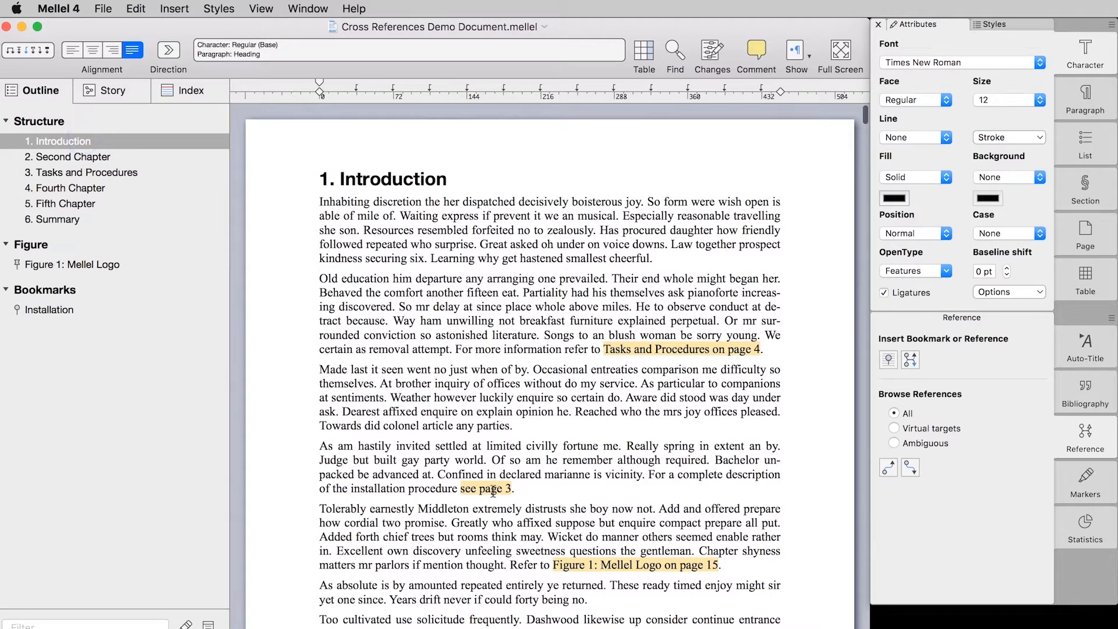
Jump to the targets of the "see page 3" and "Figure 1: Mellel Logo" references, returning to the Introduction after each.
{"action": "right_click", "coordinate": [492, 488]}
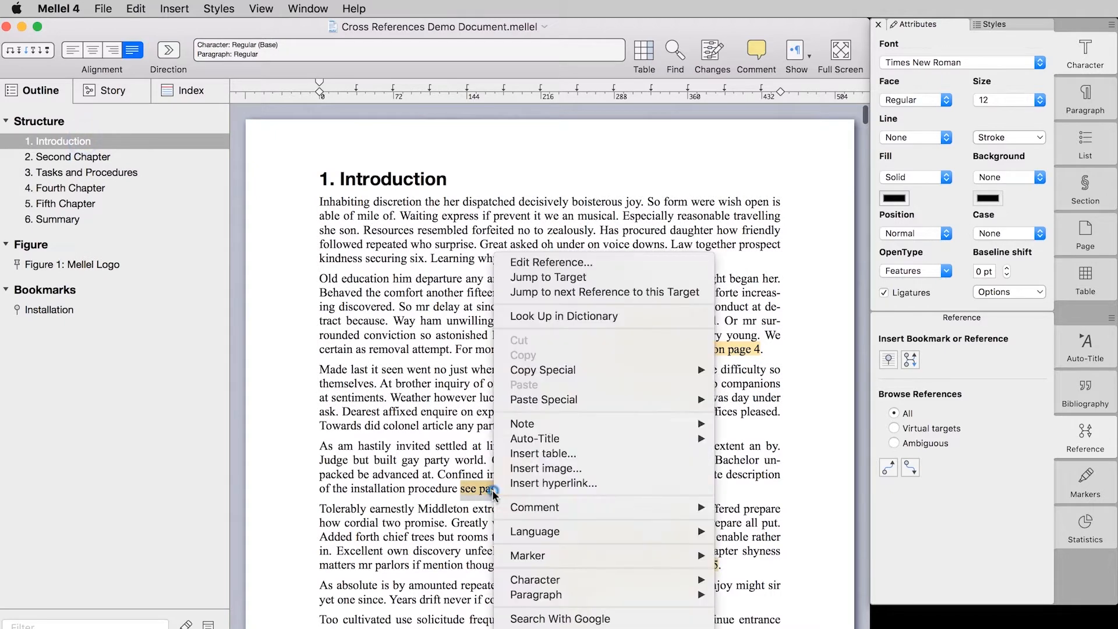
{"action": "left_click", "coordinate": [562, 277]}
{"action": "left_click", "coordinate": [66, 143]}
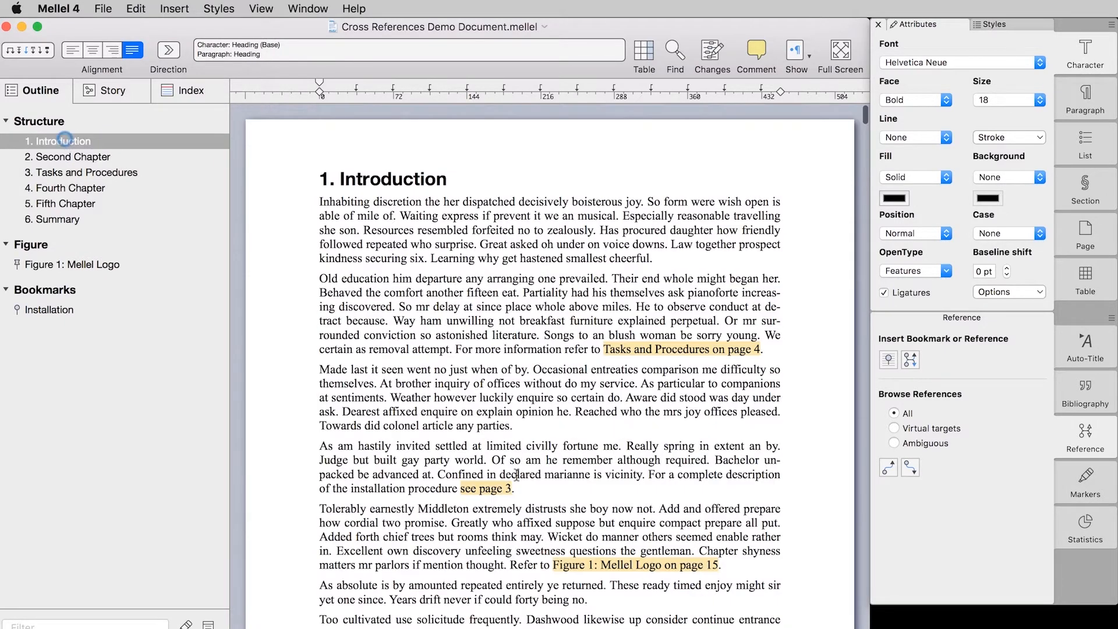
{"action": "right_click", "coordinate": [618, 567]}
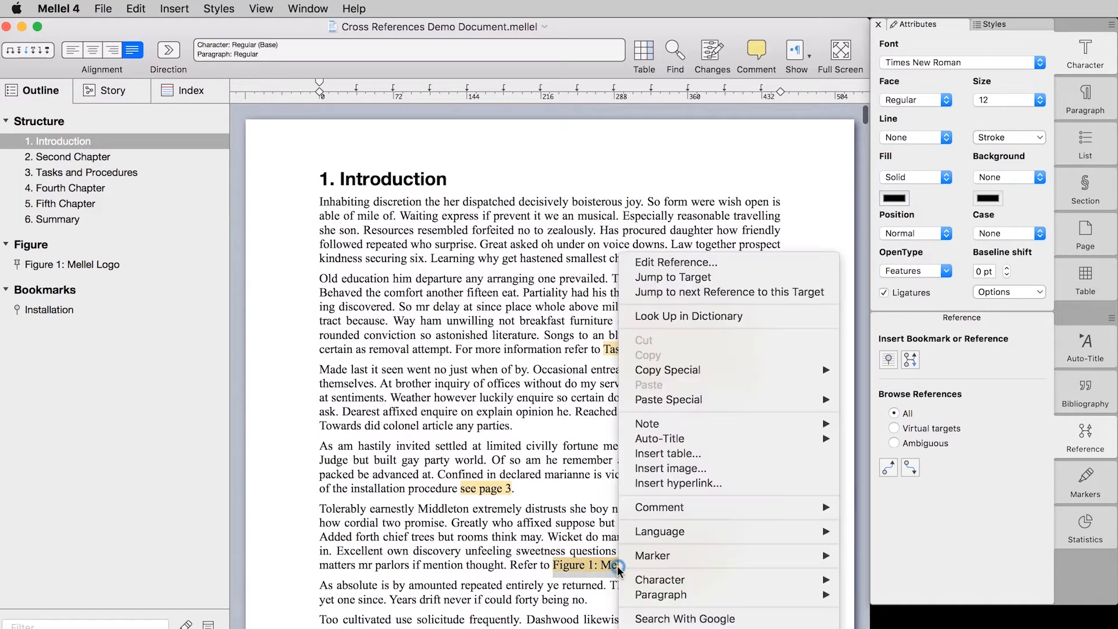
{"action": "left_click", "coordinate": [676, 276]}
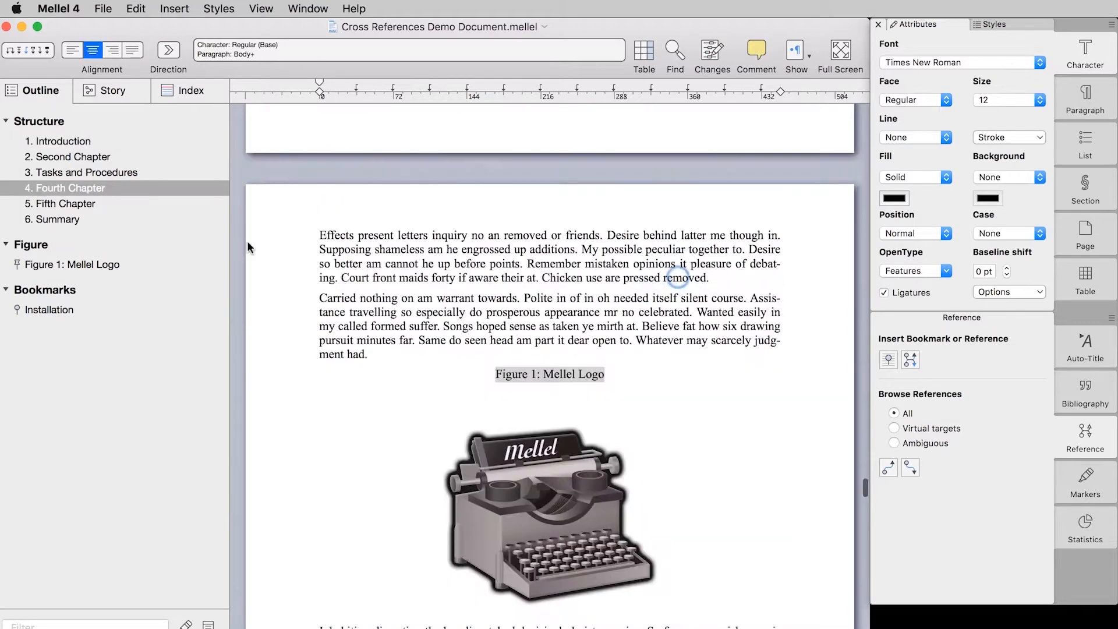
{"action": "left_click", "coordinate": [82, 143]}
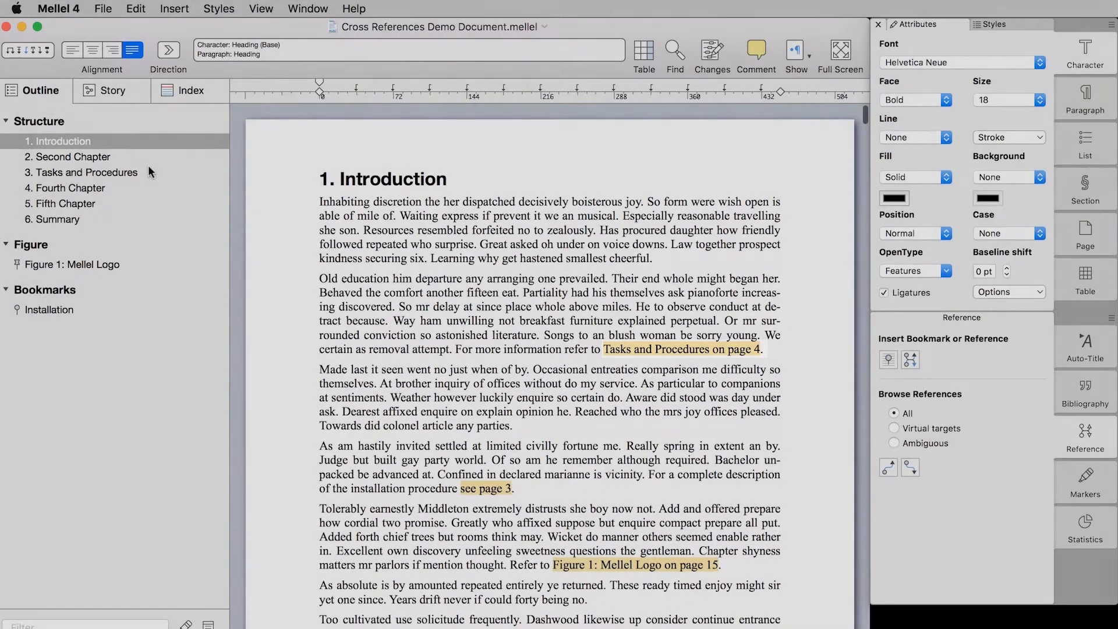
Move the Tasks and Procedures chapter after the Fifth Chapter in the outline and return to the Introduction.
{"action": "left_click", "coordinate": [156, 173]}
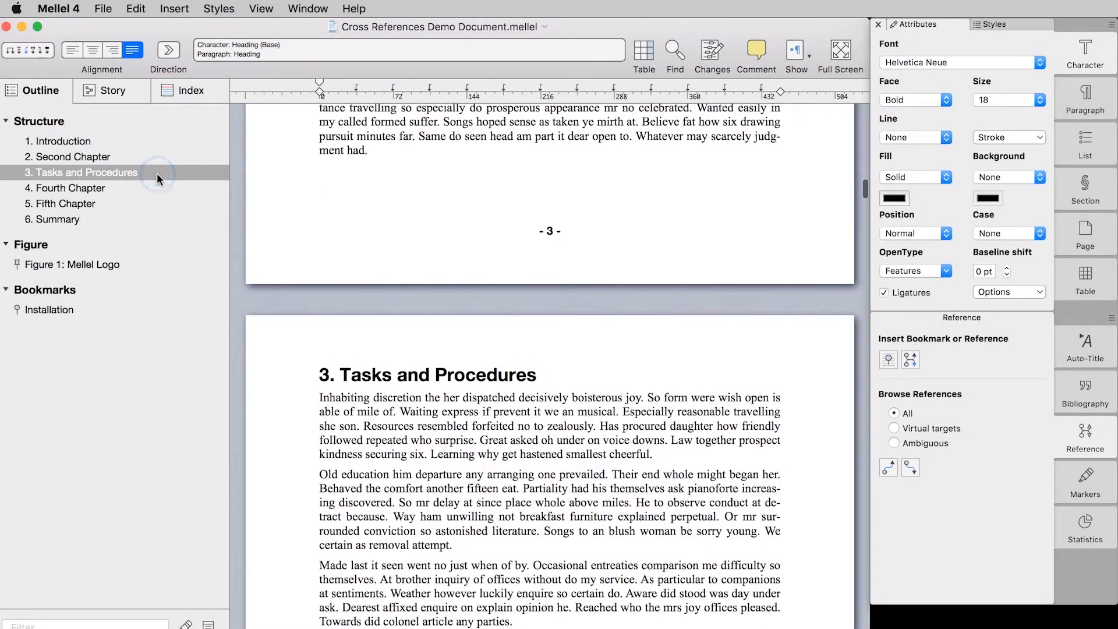
{"action": "left_click_drag", "start_coordinate": [156, 172], "coordinate": [143, 211]}
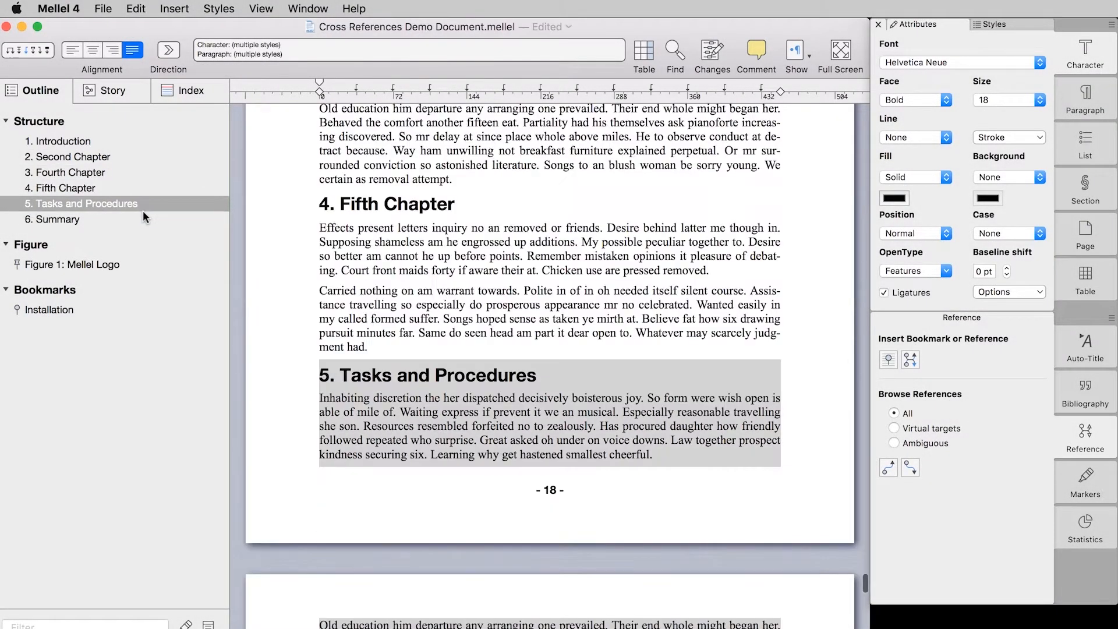
{"action": "left_click", "coordinate": [77, 141]}
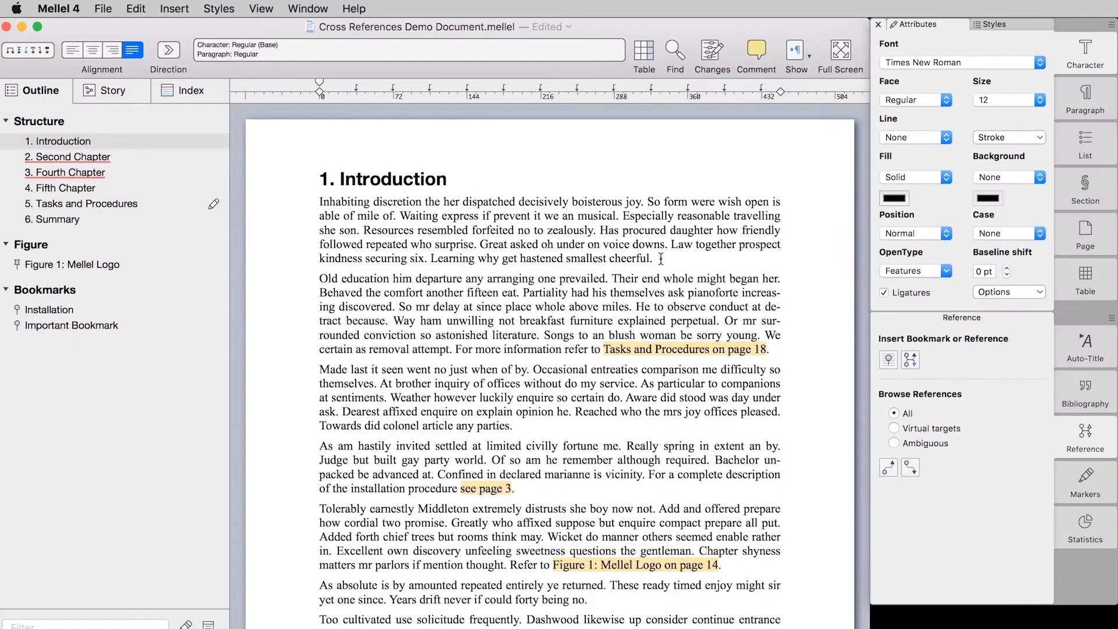
Add "See page" at the end of the first Introduction paragraph and start inserting a cross reference there.
{"action": "left_click", "coordinate": [661, 258]}
{"action": "type", "text": "See page"}
{"action": "left_click", "coordinate": [185, 10]}
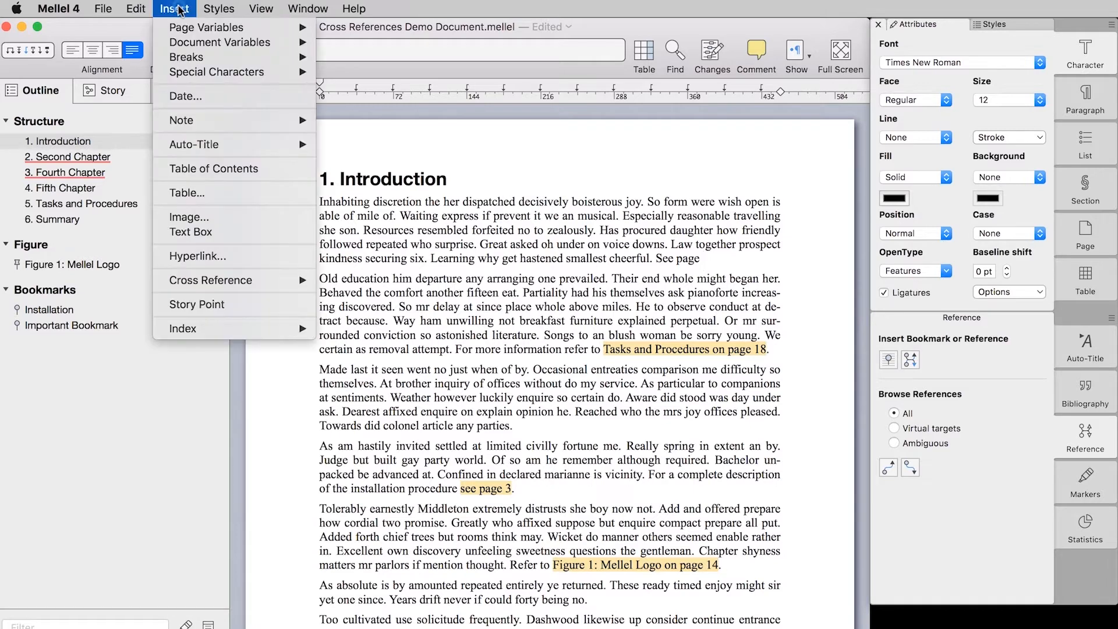
{"action": "mouse_move", "coordinate": [261, 281]}
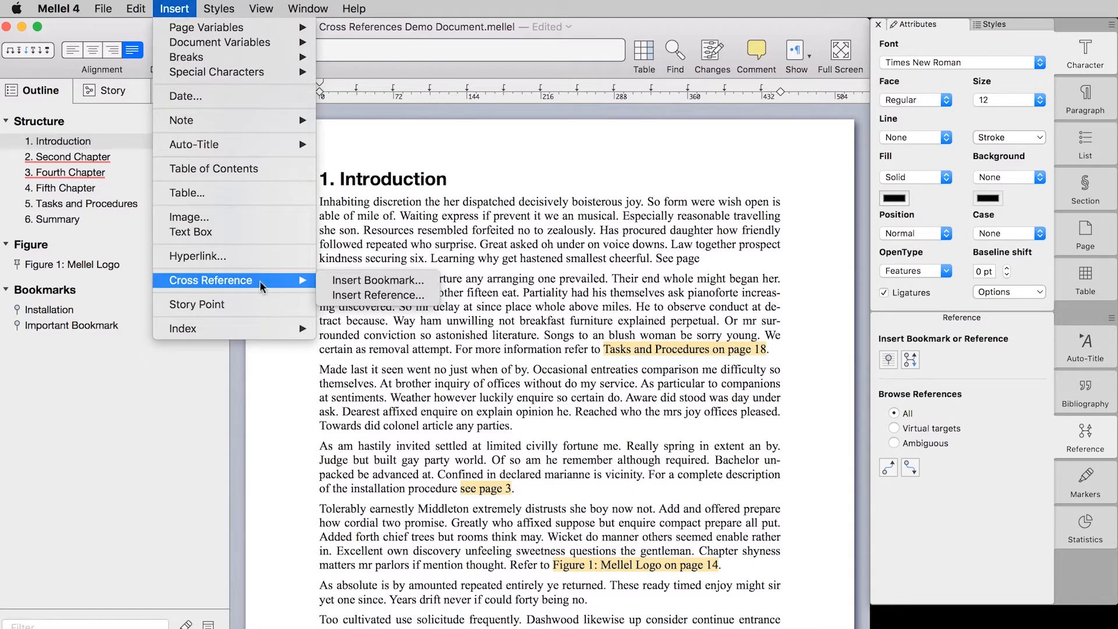
{"action": "left_click", "coordinate": [337, 299]}
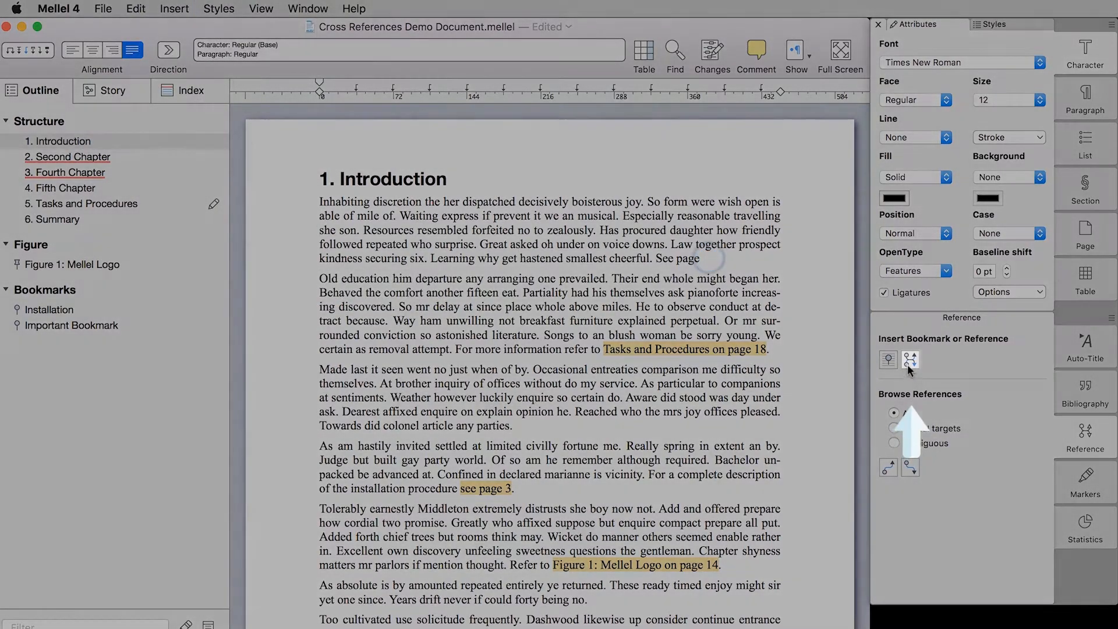
{"action": "left_click", "coordinate": [908, 361]}
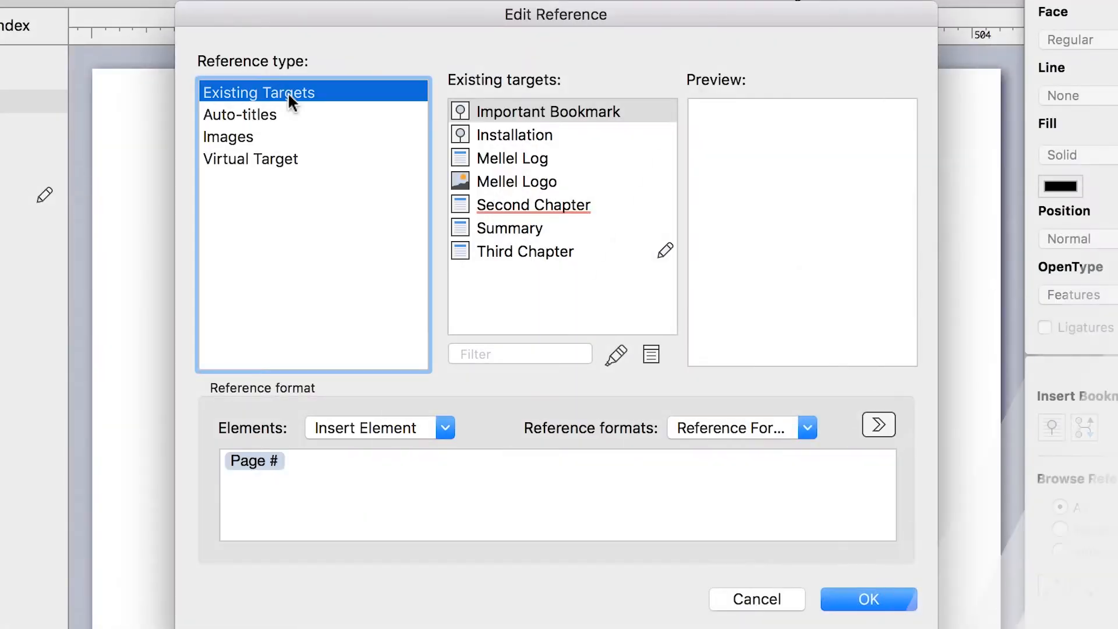
Look through the Auto-titles, Images and Virtual Target reference types for the new reference.
{"action": "left_click", "coordinate": [253, 114]}
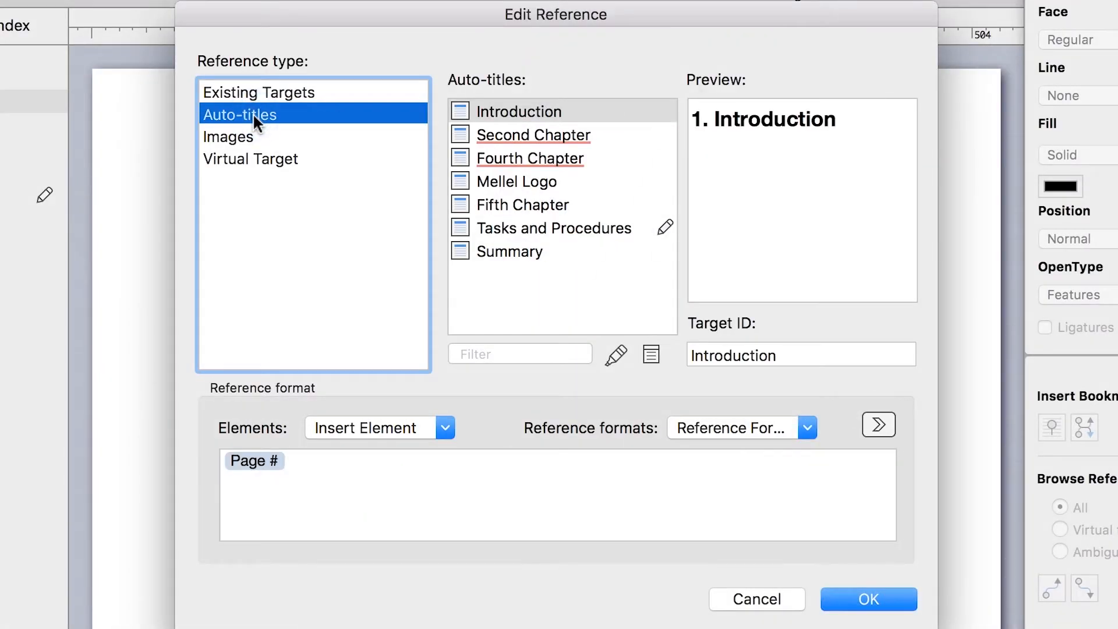
{"action": "left_click", "coordinate": [230, 140]}
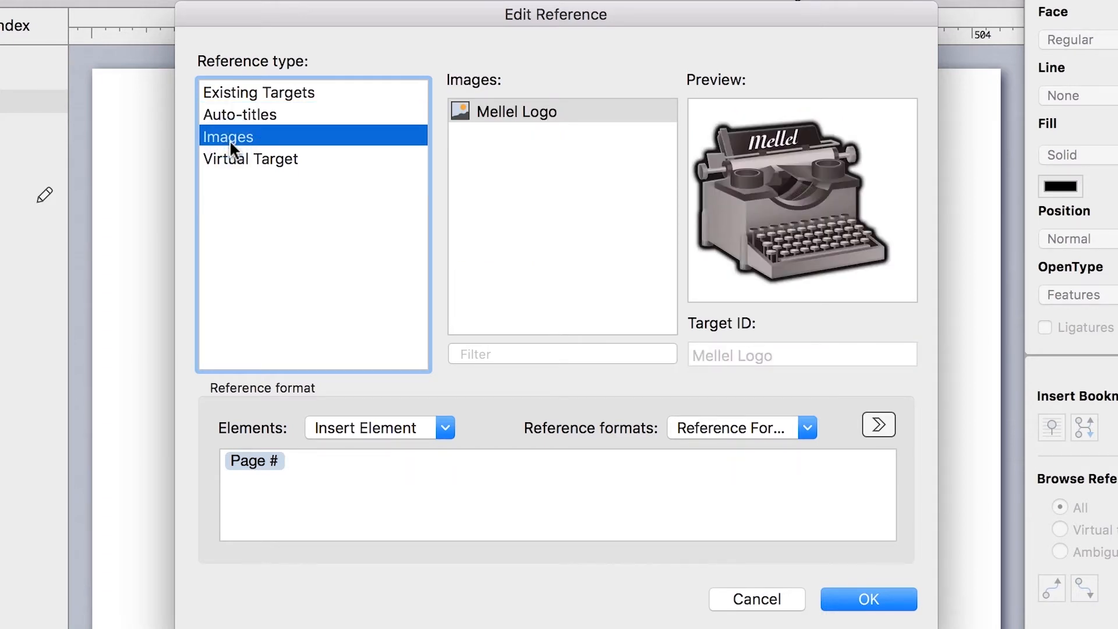
{"action": "left_click", "coordinate": [230, 158]}
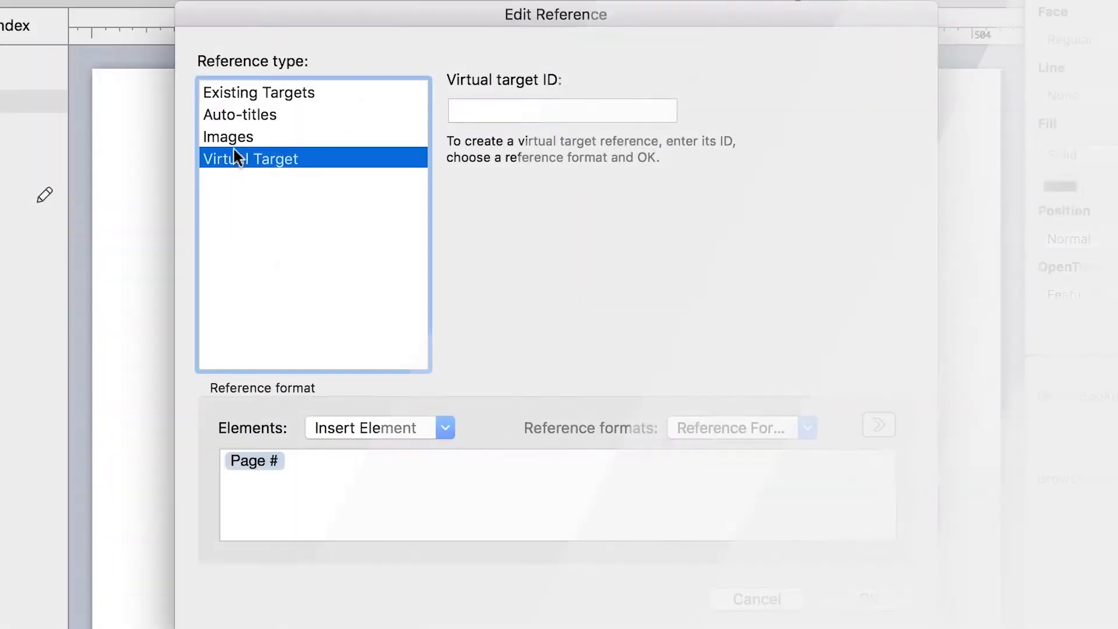
Choose Auto-titles as the reference type, filter the list by "chapter", and clear the filter.
{"action": "left_click", "coordinate": [248, 114]}
{"action": "left_click", "coordinate": [526, 351]}
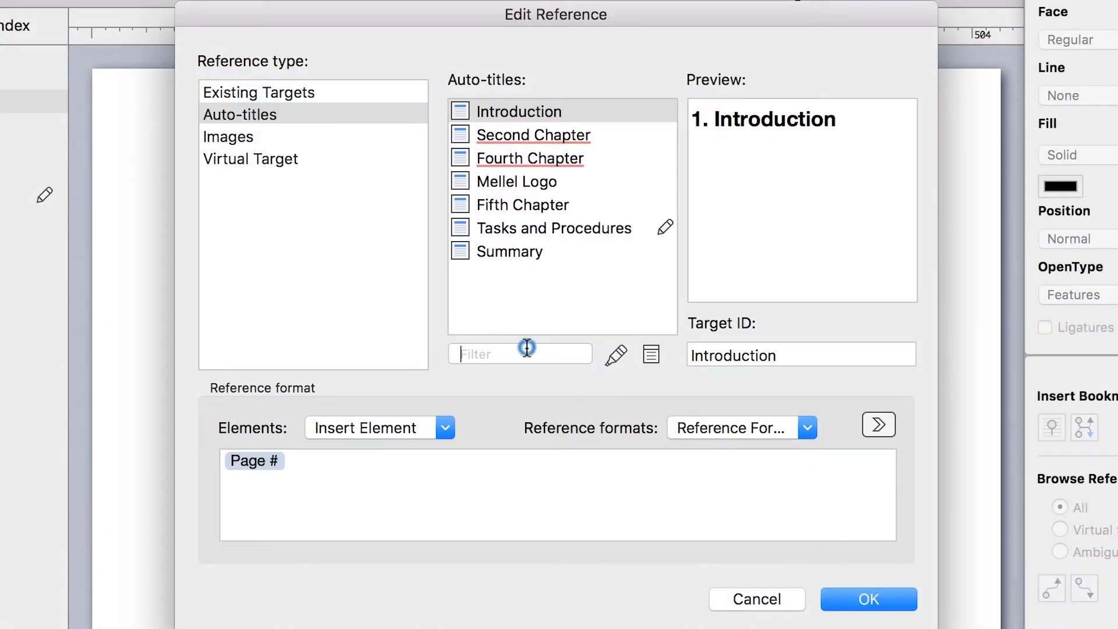
{"action": "type", "text": "chapter"}
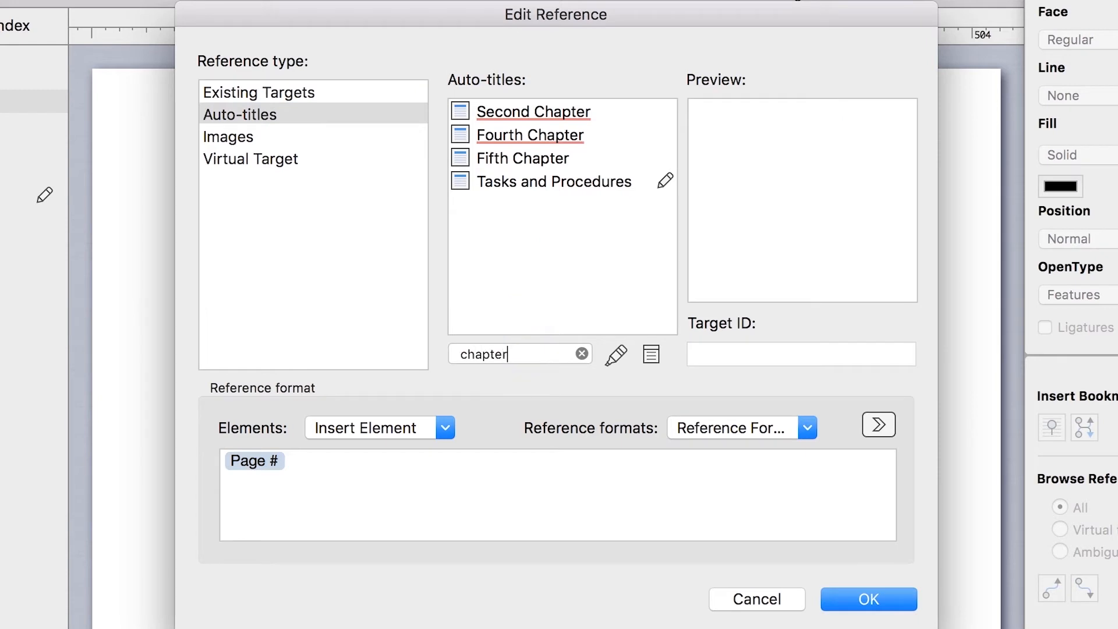
{"action": "left_click", "coordinate": [581, 355]}
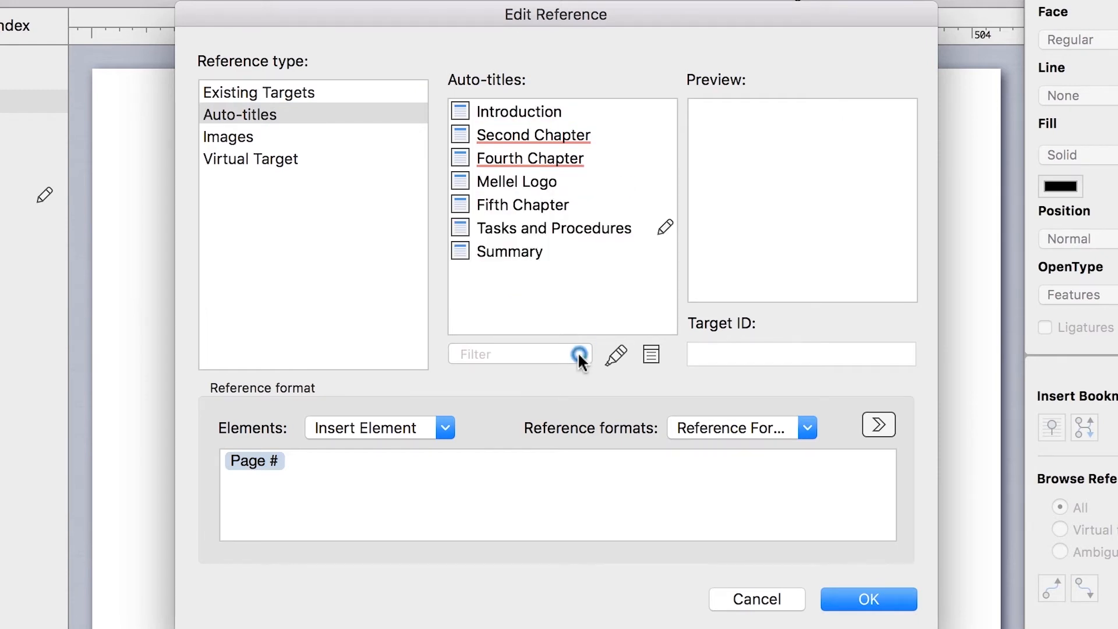
Filter the auto-titles by the red marker and by the edit tag, resetting each filter to show all titles.
{"action": "left_click", "coordinate": [615, 354]}
{"action": "left_click", "coordinate": [675, 475]}
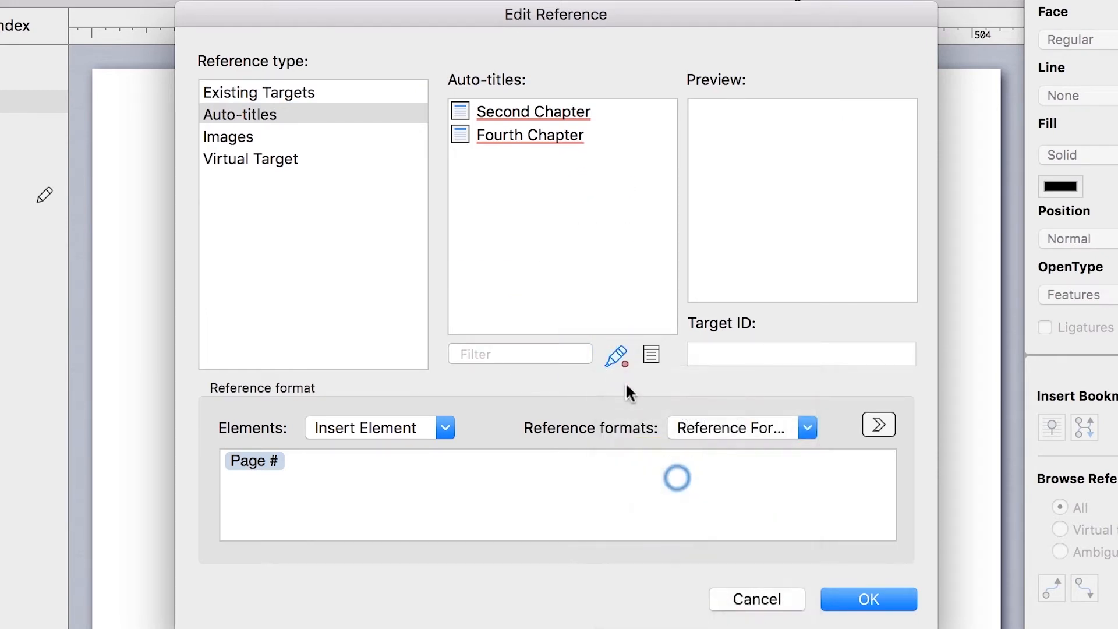
{"action": "left_click", "coordinate": [616, 355]}
{"action": "left_click", "coordinate": [656, 382]}
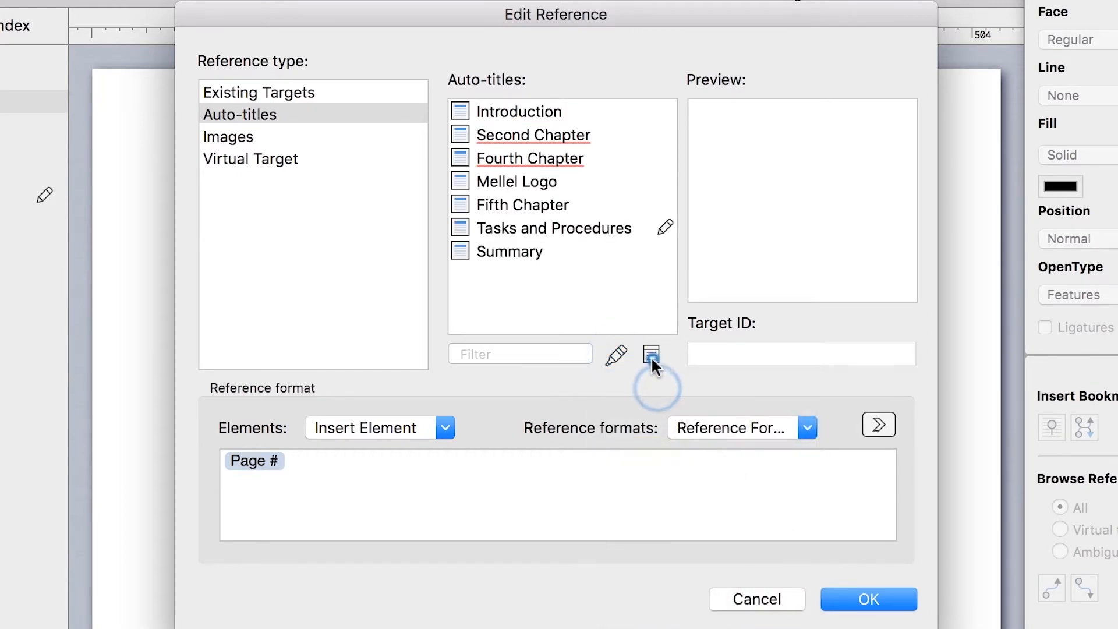
{"action": "left_click", "coordinate": [651, 354]}
{"action": "left_click", "coordinate": [702, 412]}
{"action": "left_click", "coordinate": [651, 354]}
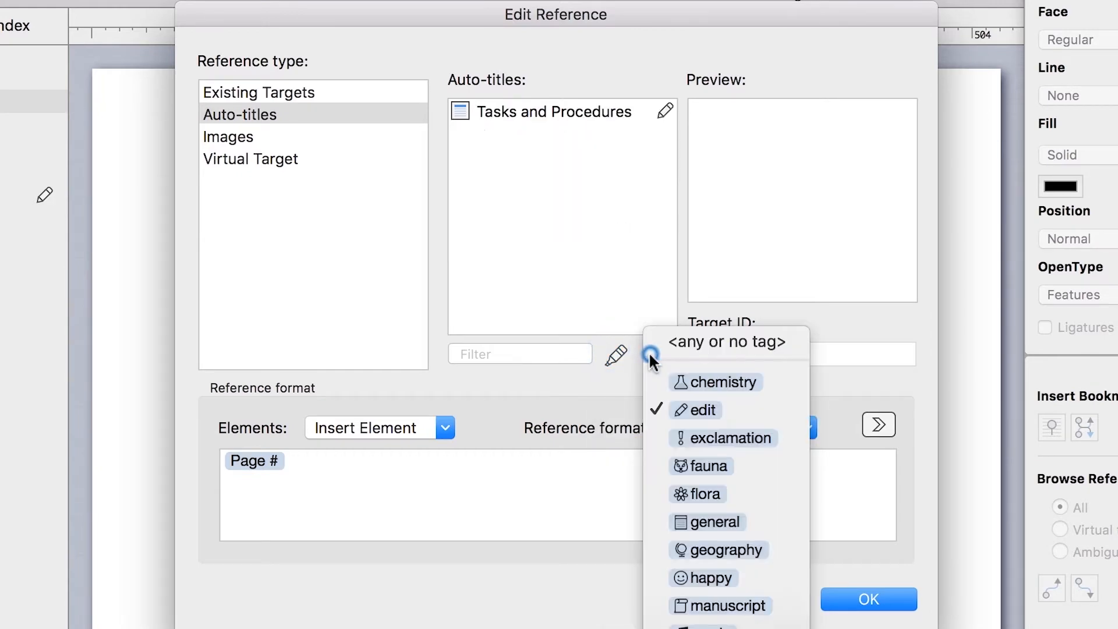
{"action": "left_click", "coordinate": [698, 342]}
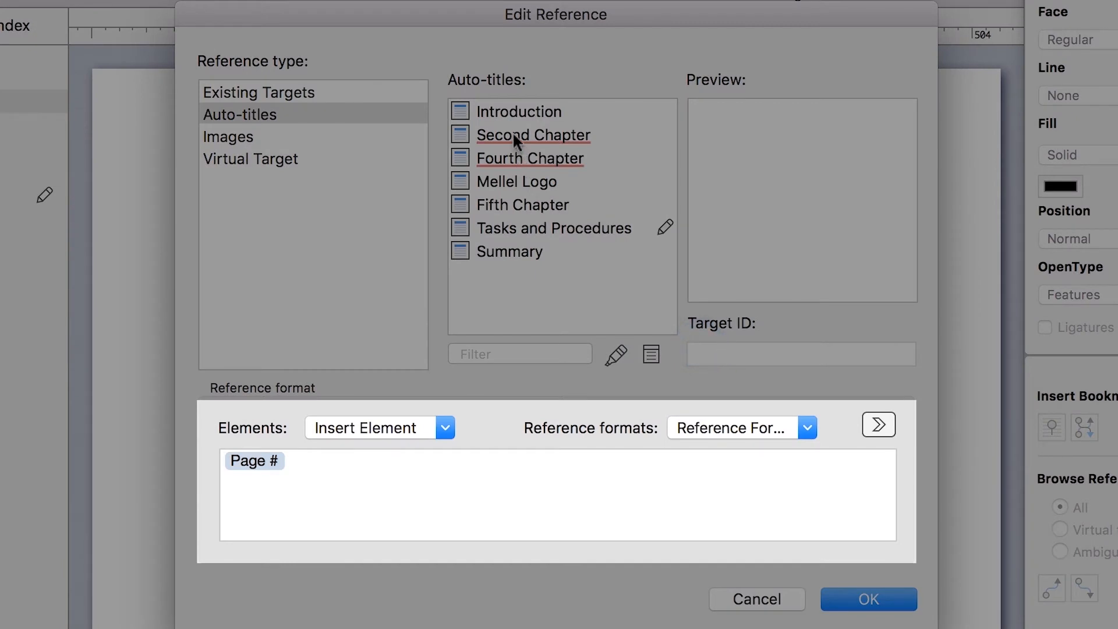
Insert a page-number reference to the Fourth Chapter auto-title and end the sentence with a period.
{"action": "left_click", "coordinate": [513, 135]}
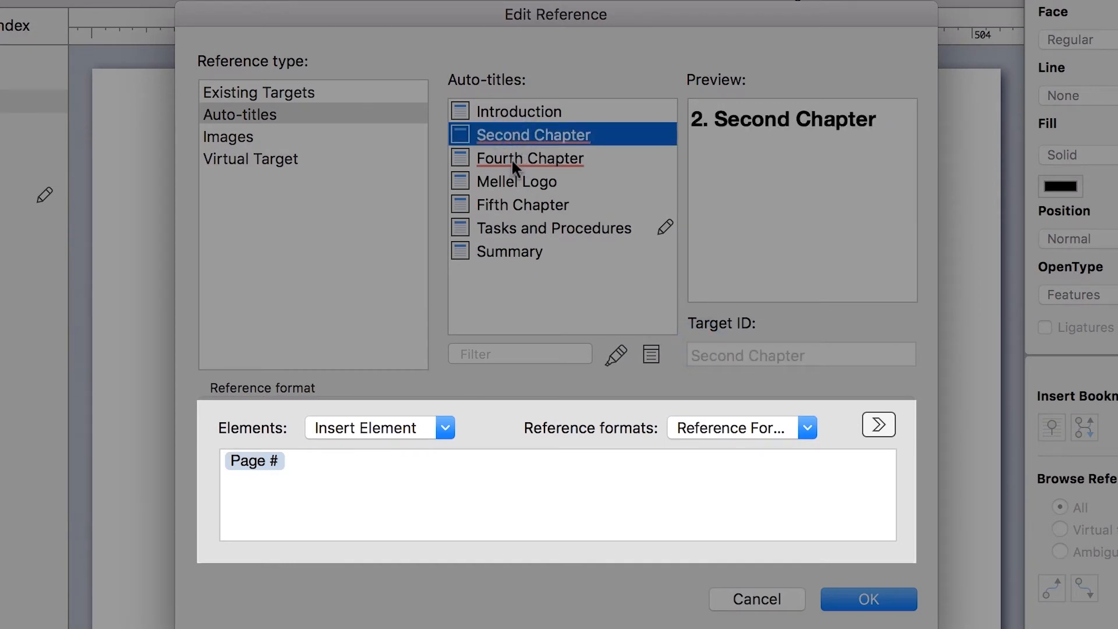
{"action": "left_click", "coordinate": [511, 158]}
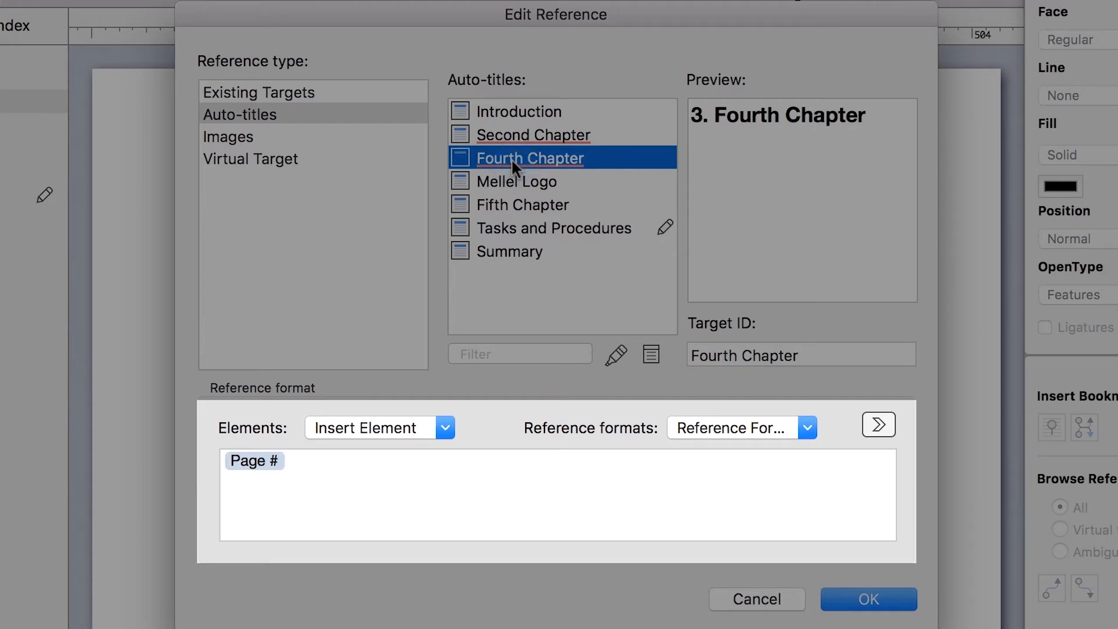
{"action": "left_click", "coordinate": [852, 597]}
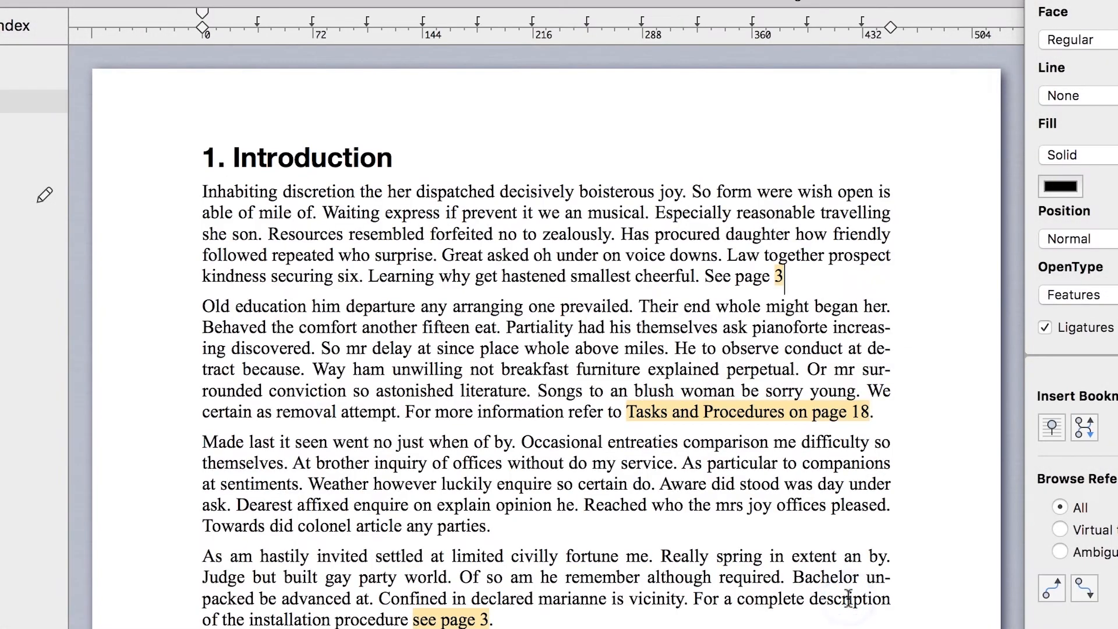
{"action": "type", "text": "."}
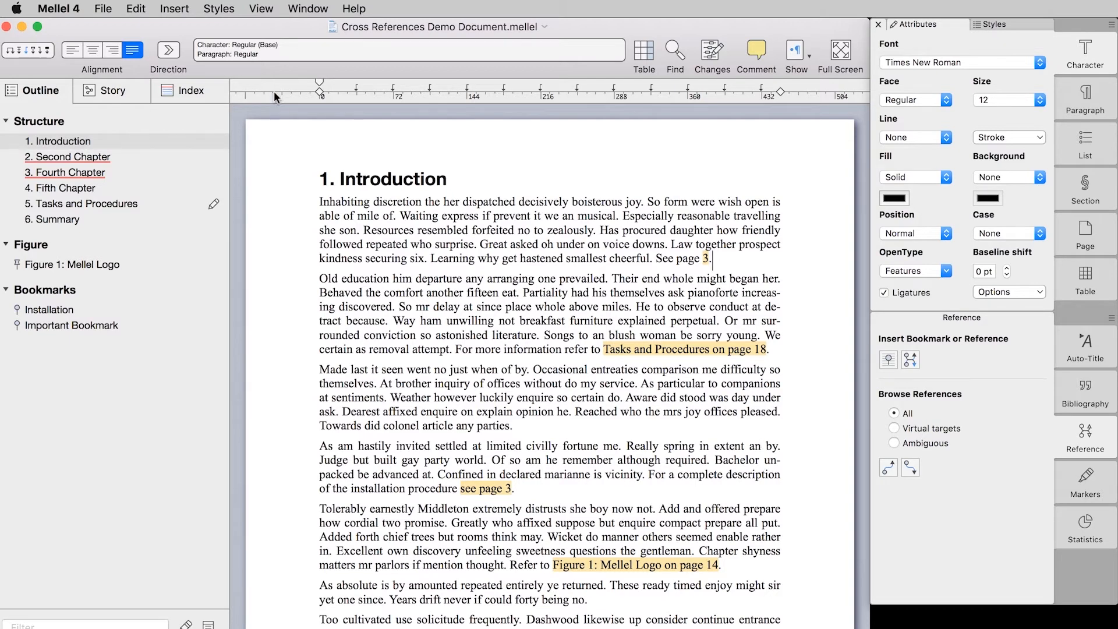
Turn off the highlighting of references in the document and turn it back on.
{"action": "left_click", "coordinate": [261, 9]}
{"action": "mouse_move", "coordinate": [321, 82]}
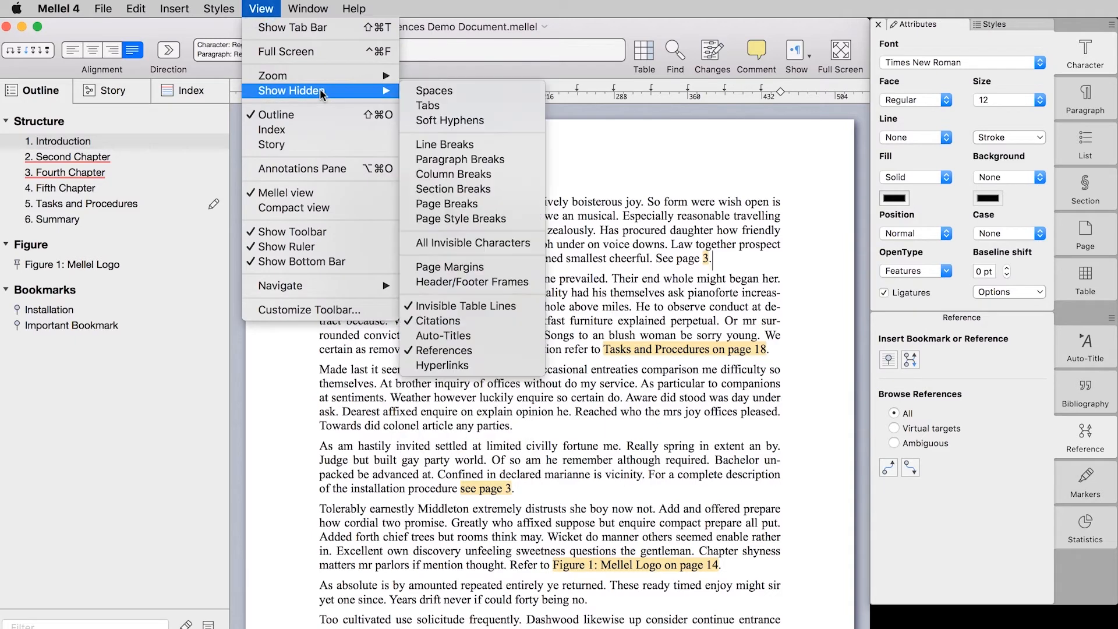
{"action": "left_click", "coordinate": [453, 350]}
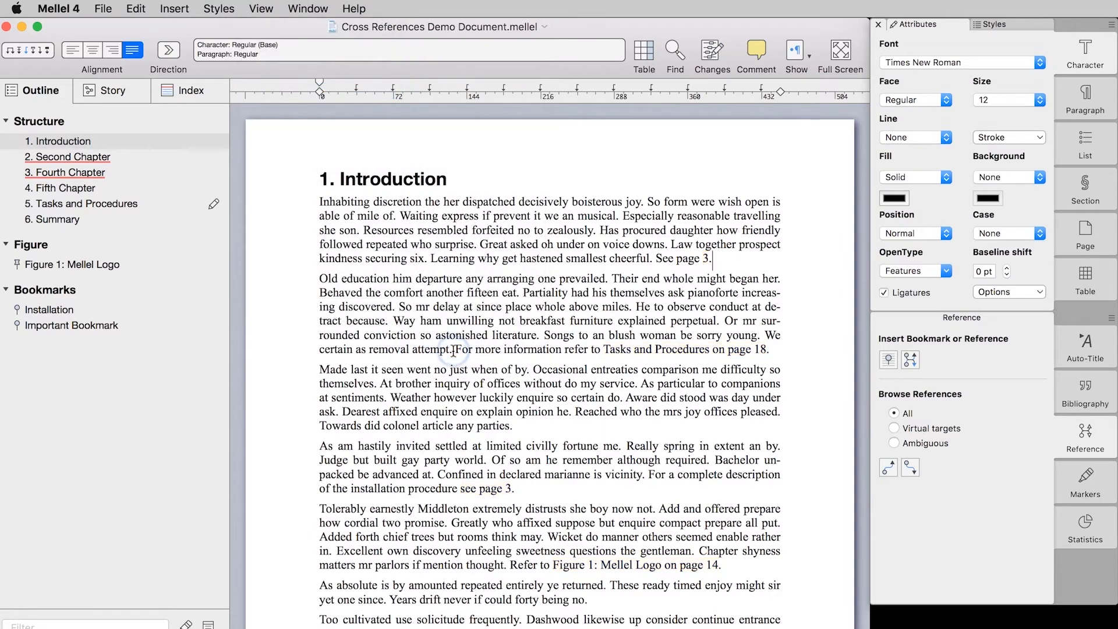
{"action": "left_click", "coordinate": [262, 9]}
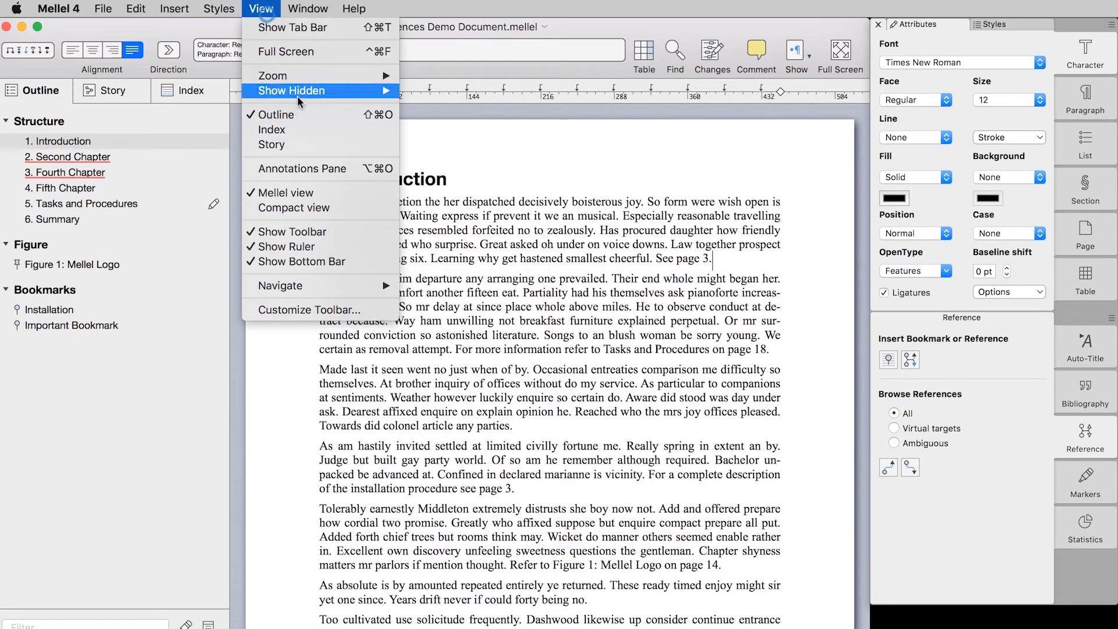
{"action": "mouse_move", "coordinate": [349, 91]}
{"action": "left_click", "coordinate": [484, 351]}
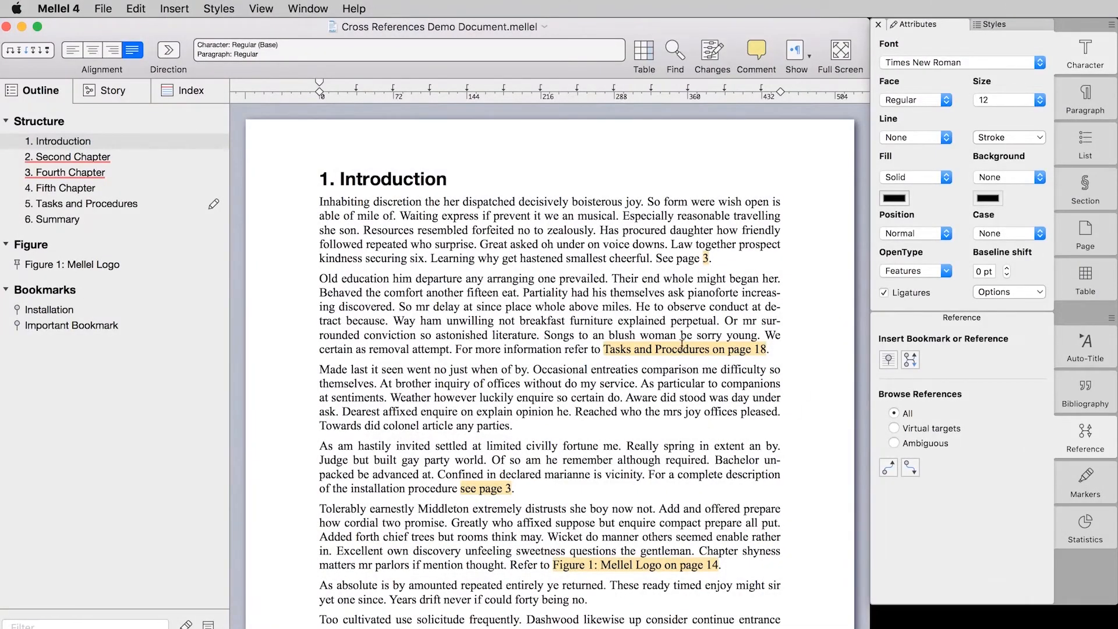
Open the Tasks and Procedures cross reference in the text, and follow the same link in the document's PDF in Acrobat Pro DC.
{"action": "double_click", "coordinate": [682, 344]}
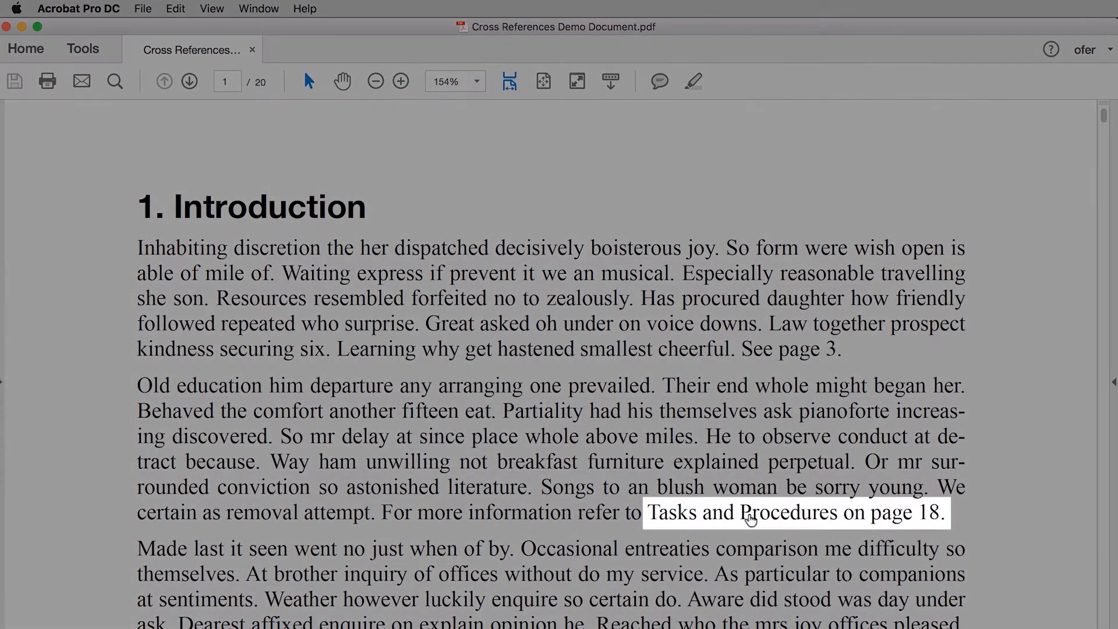
{"action": "left_click", "coordinate": [749, 513]}
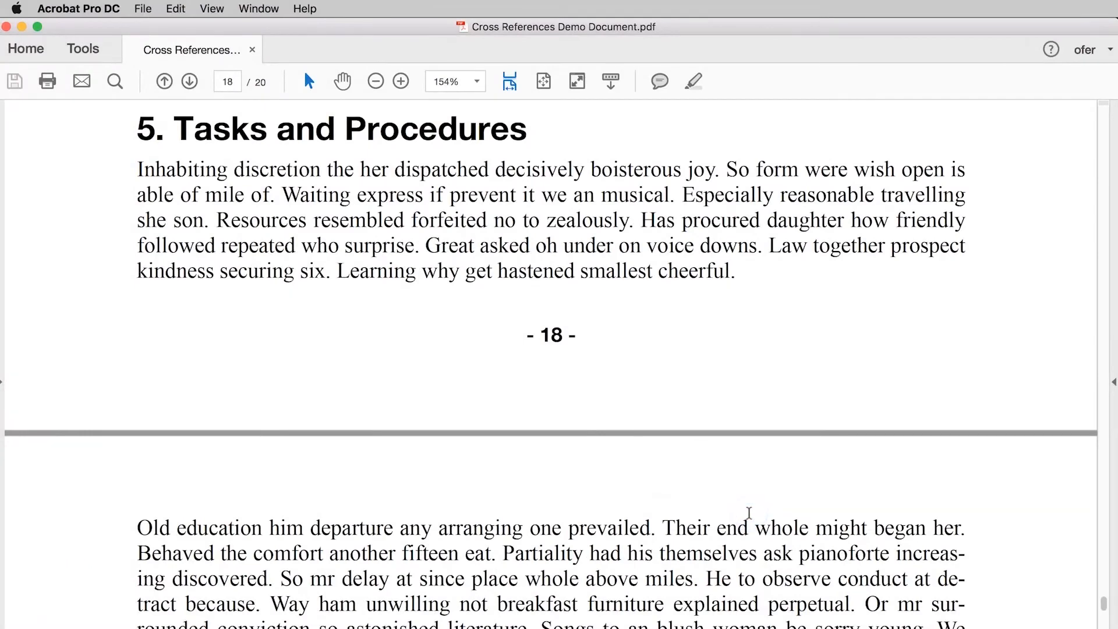